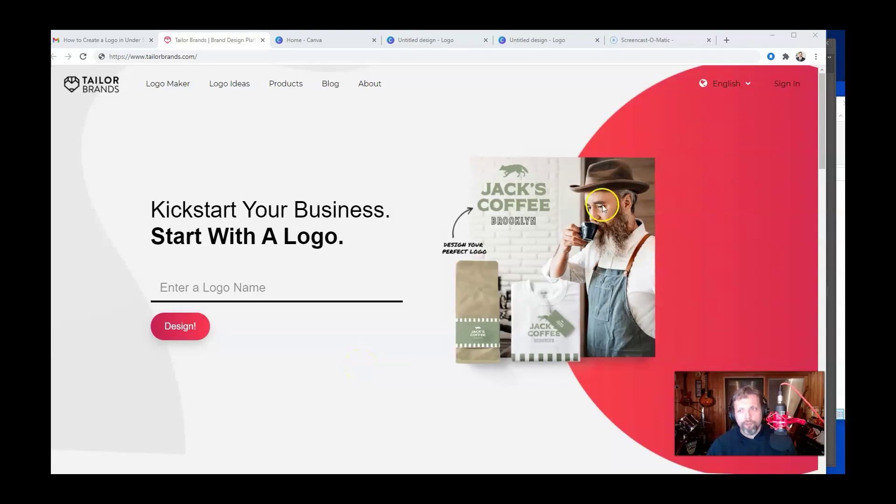
Narrow, shorten and shift the browser window so desktop items show around the Tailor Brands page
left_click_drag(828, 46, 820, 46)
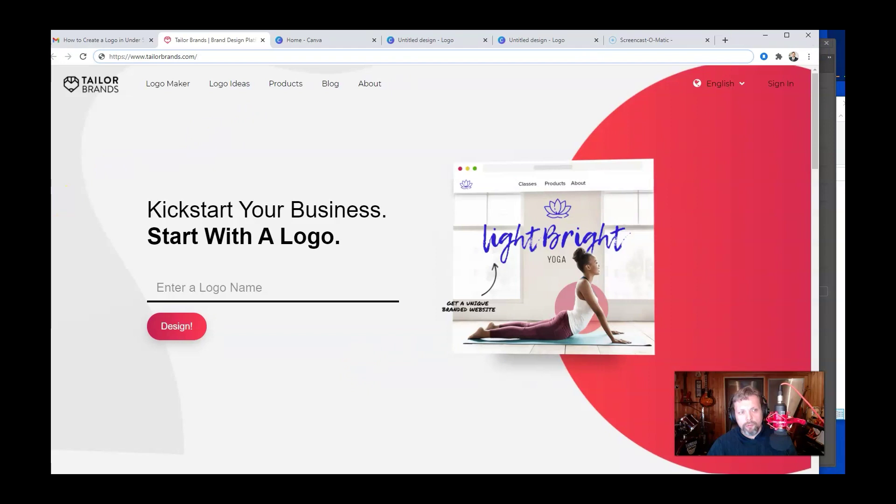
left_click_drag(51, 197, 63, 199)
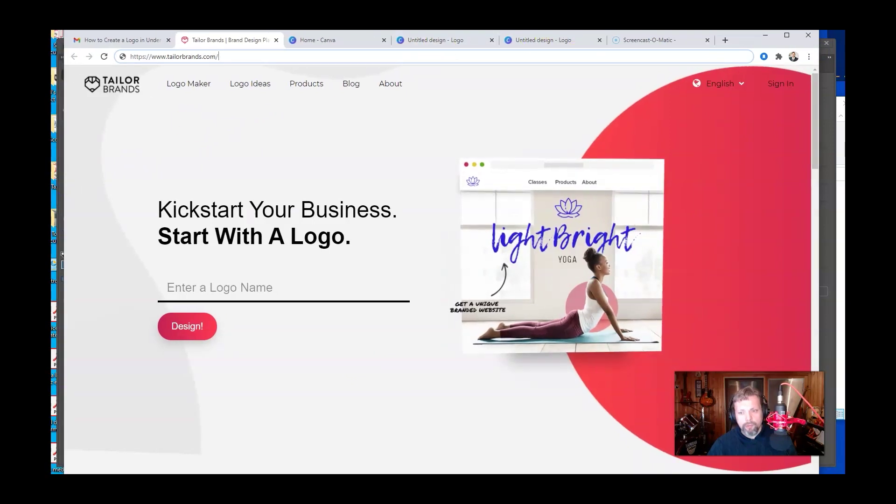
left_click_drag(596, 474, 597, 457)
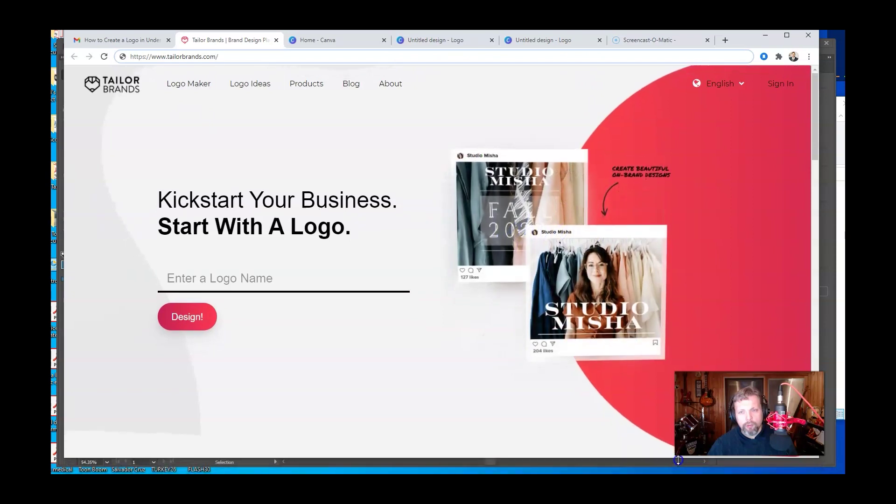
mouse_move(739, 36)
left_mouse_down()
mouse_move(749, 39)
mouse_move(733, 44)
left_mouse_up()
left_click_drag(815, 264, 836, 256)
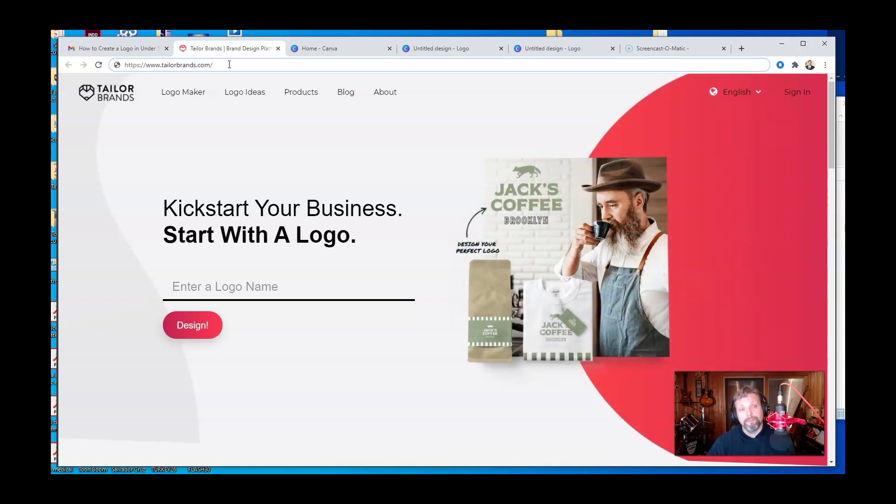
Enter 'Build My Digital Business' as the logo name and submit it with Design!
left_click(261, 286)
type("build")
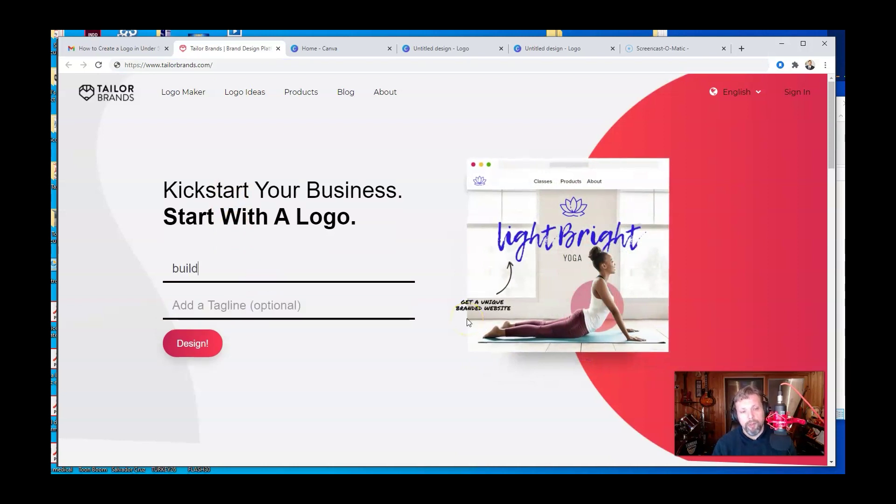
key("BackSpace")
key("BackSpace")
key("BackSpace")
type("Buil")
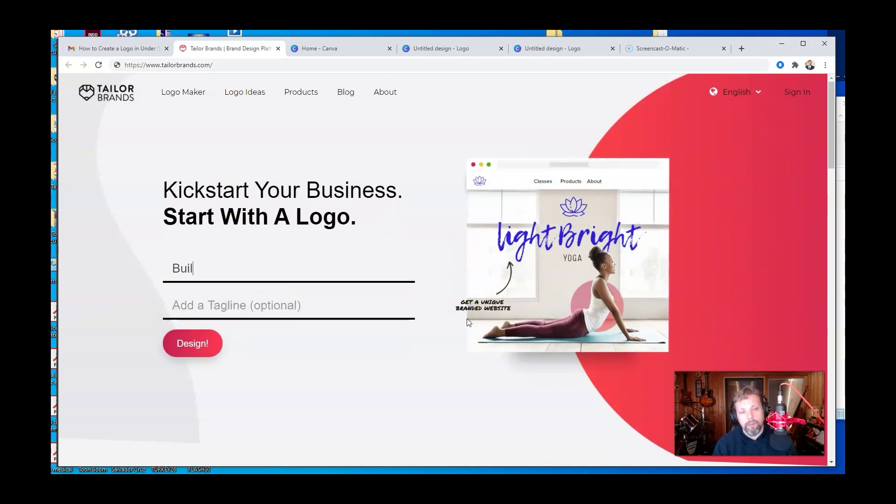
type("d My Digital")
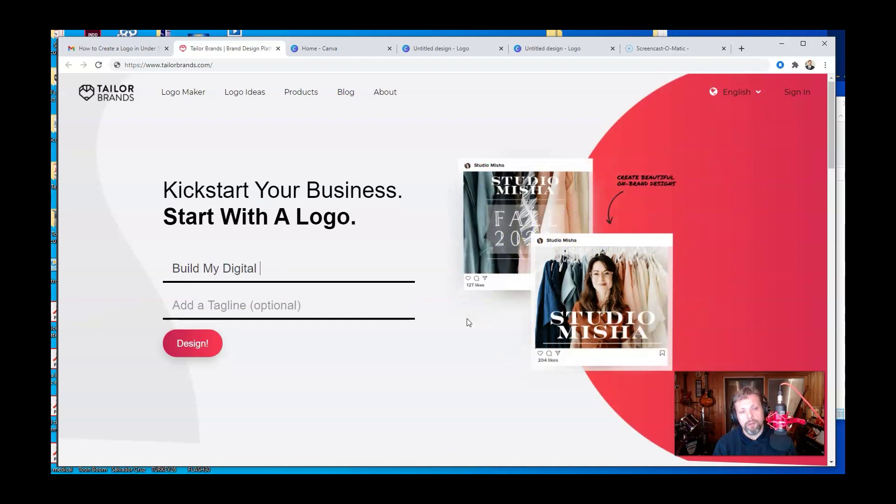
type(" Business")
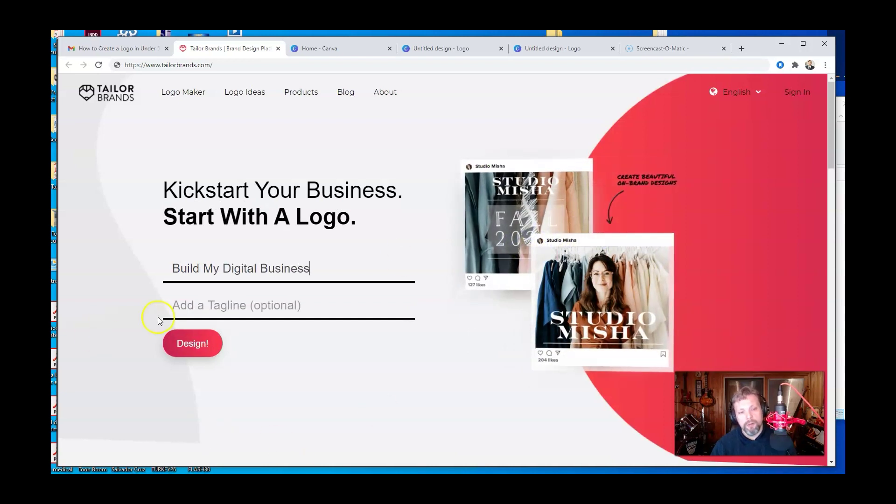
left_click(203, 343)
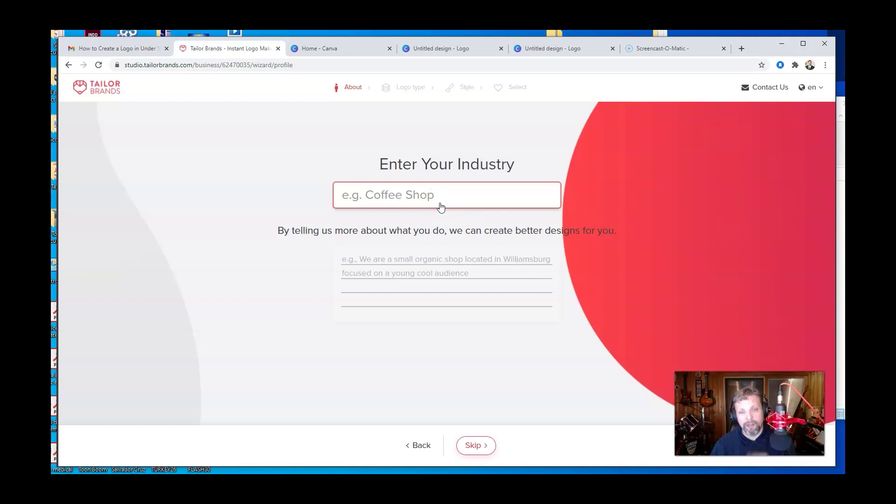
Choose Consultant as the industry, describe it as web design and digital marketing, and continue
left_click(455, 193)
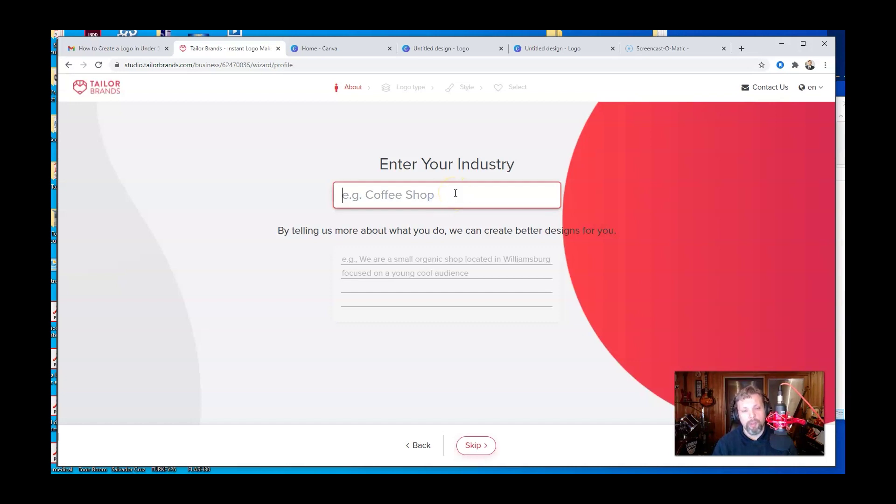
type("consul")
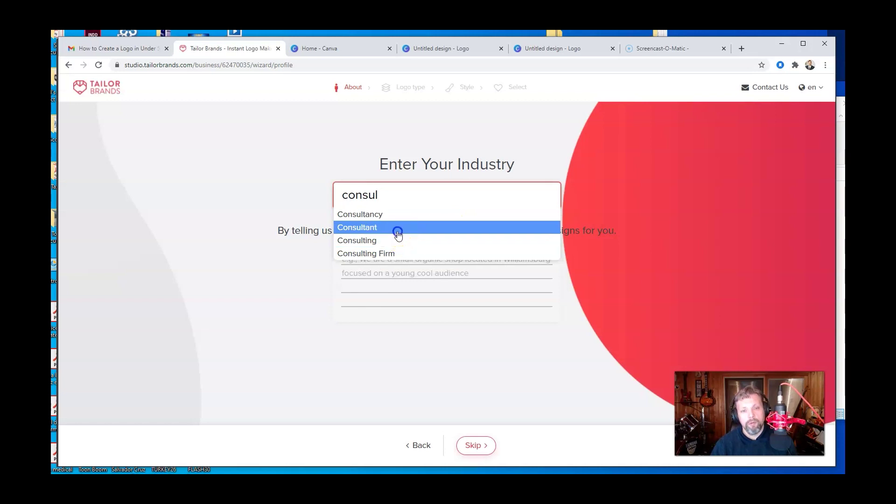
left_click(397, 228)
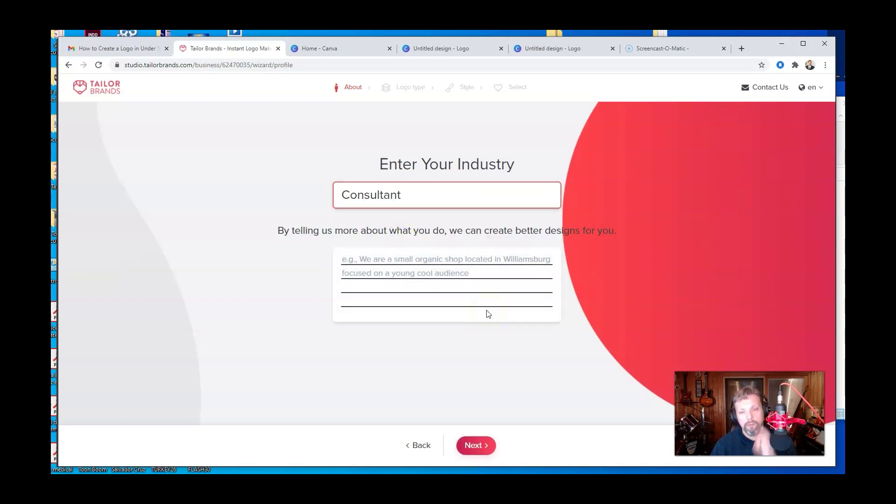
type("web design, digital marketing")
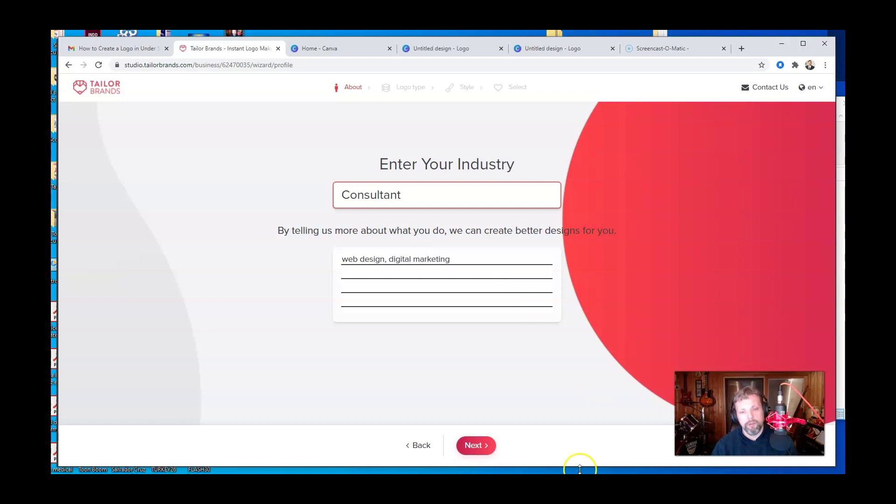
left_click(475, 445)
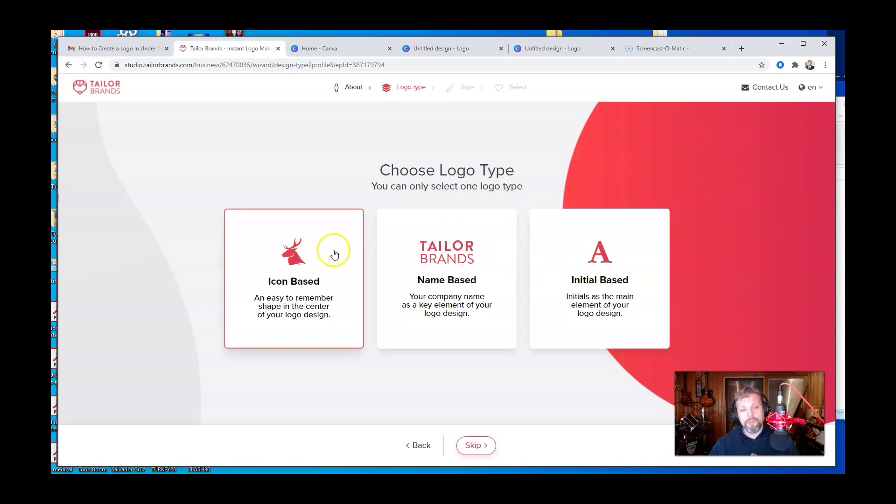
Choose an Icon Based logo with an Abstract Shape icon
left_click(309, 260)
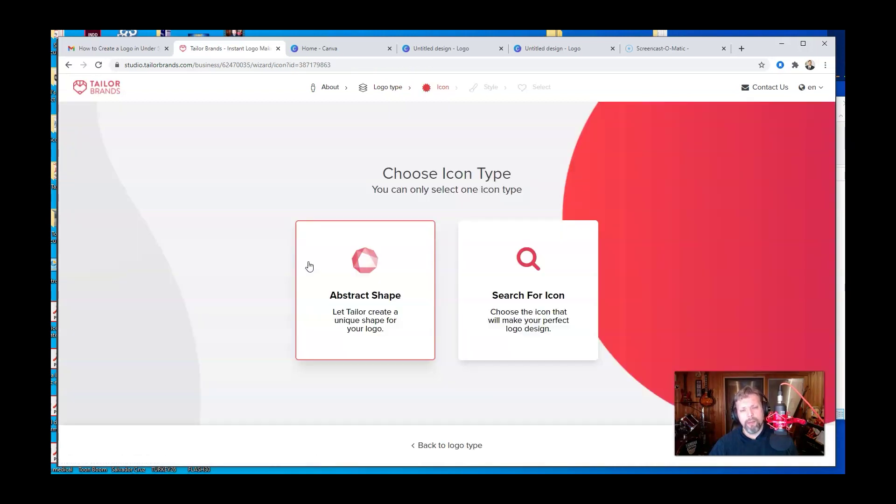
left_click(370, 175)
left_click(355, 267)
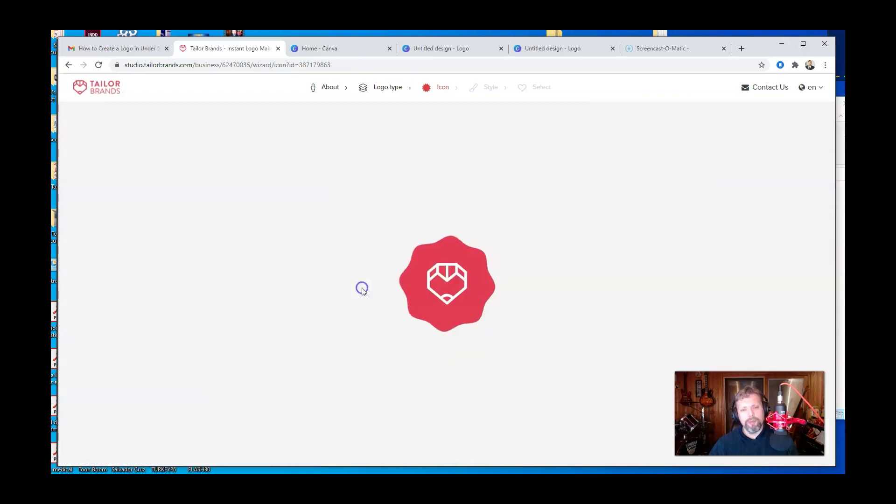
scroll(512, 266, "down", 3)
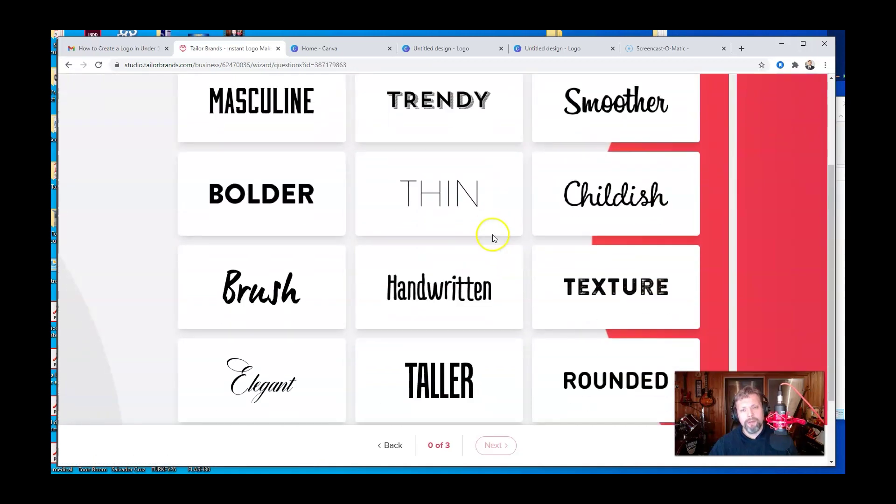
scroll(492, 236, "up", 3)
scroll(570, 342, "down", 4)
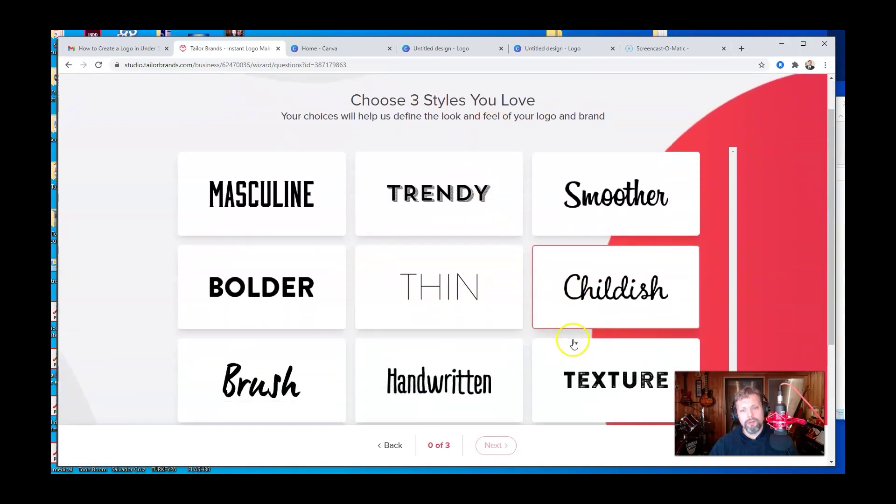
scroll(647, 346, "down", 1)
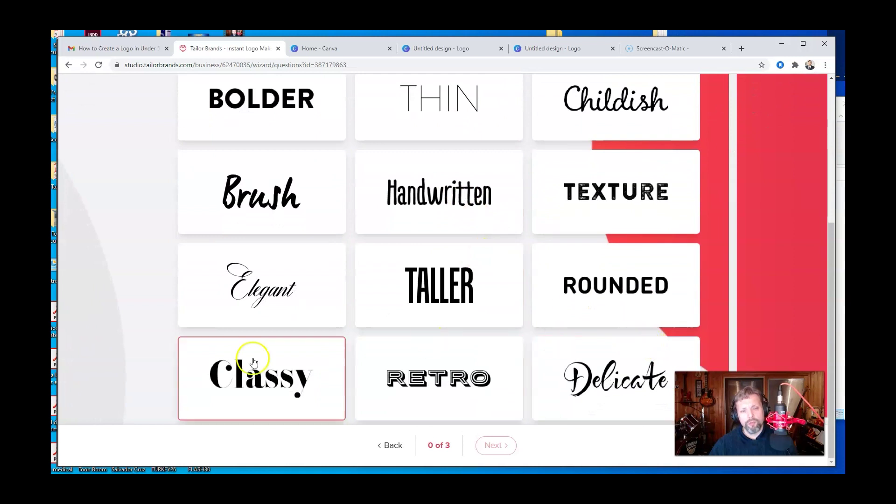
scroll(445, 361, "up", 1)
scroll(574, 362, "up", 2)
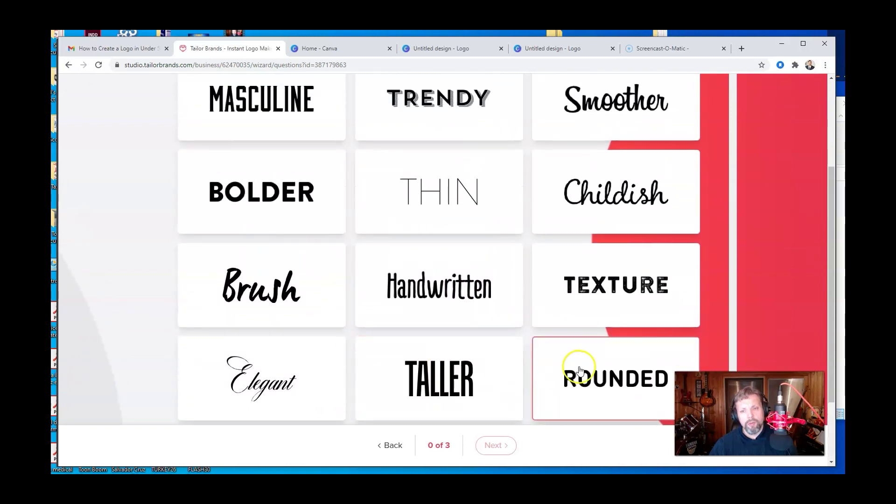
scroll(579, 372, "up", 2)
scroll(583, 374, "down", 1)
scroll(583, 375, "down", 1)
left_click(326, 183)
Pick BOLDER, TRENDY and Delicate as the preferred styles and generate the logos
left_click(471, 289)
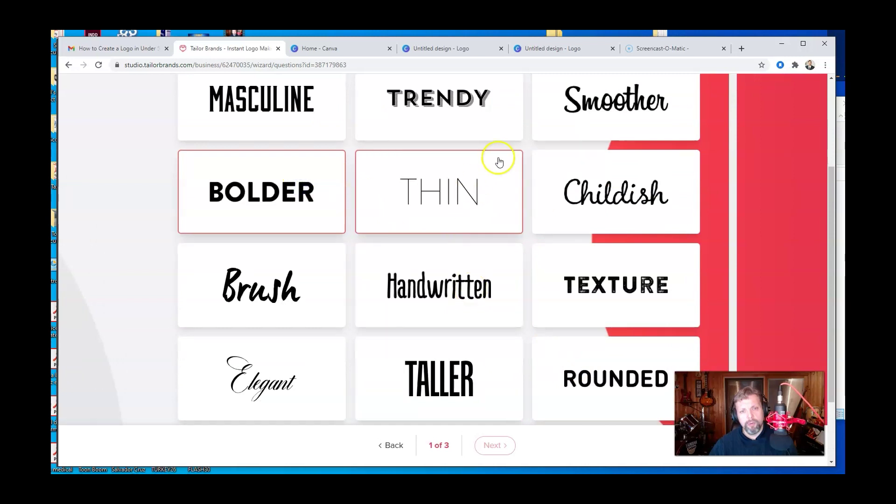
left_click(476, 118)
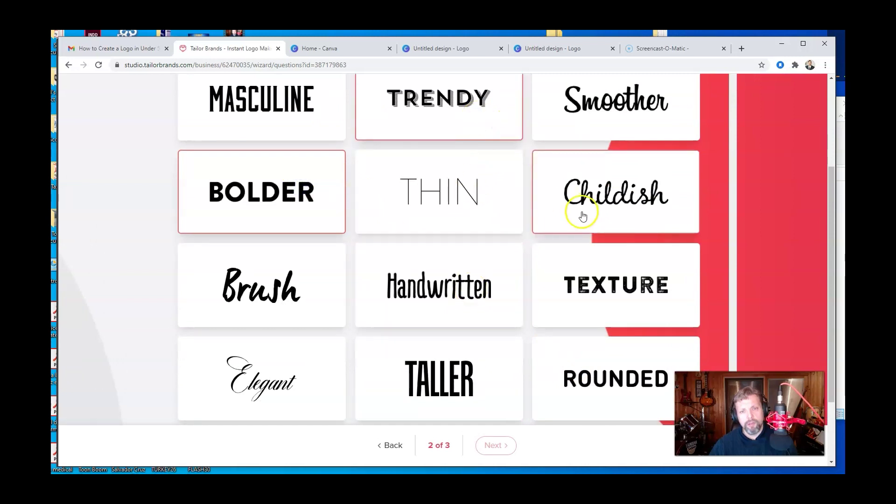
left_click(617, 115)
scroll(576, 377, "down", 2)
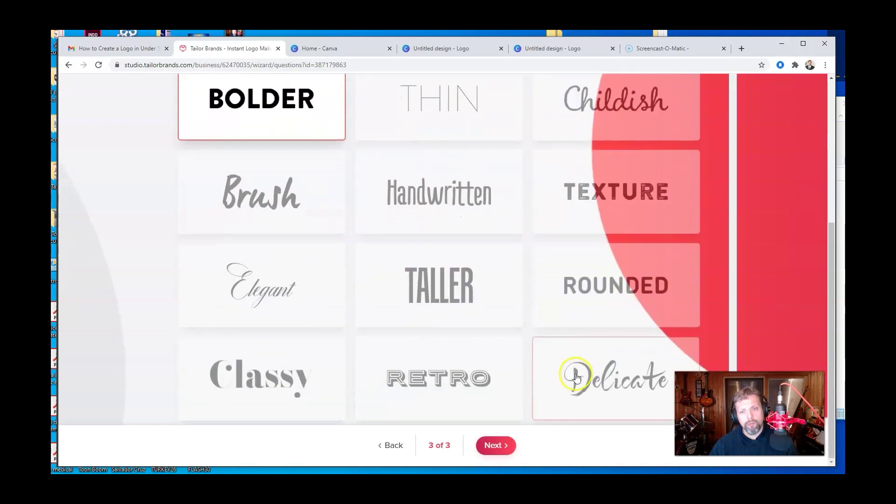
left_click(494, 444)
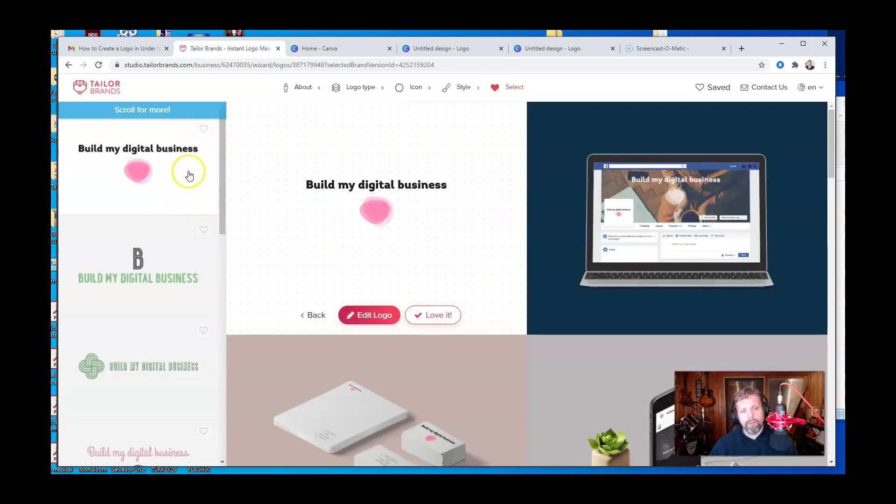
Scroll the left list to browse the generated Build my digital business logos
left_click_drag(223, 175, 230, 149)
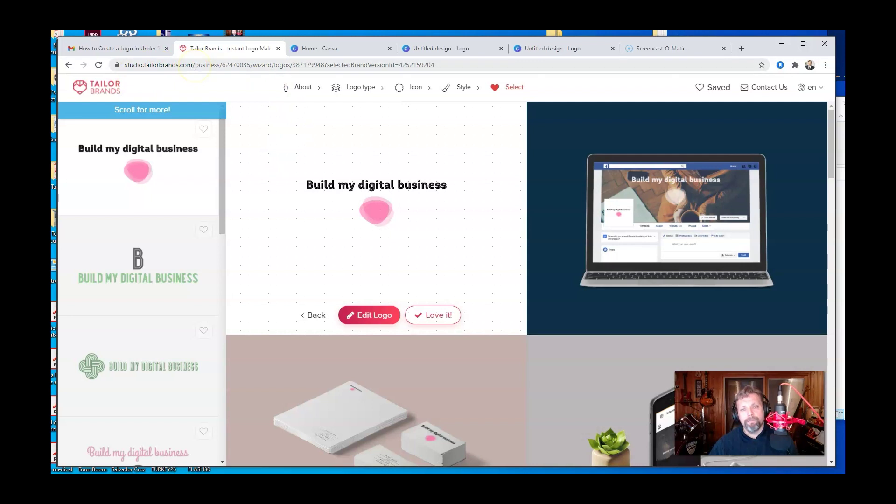
From the Canva home page, create a new 500×500 px Logo design
left_click(353, 52)
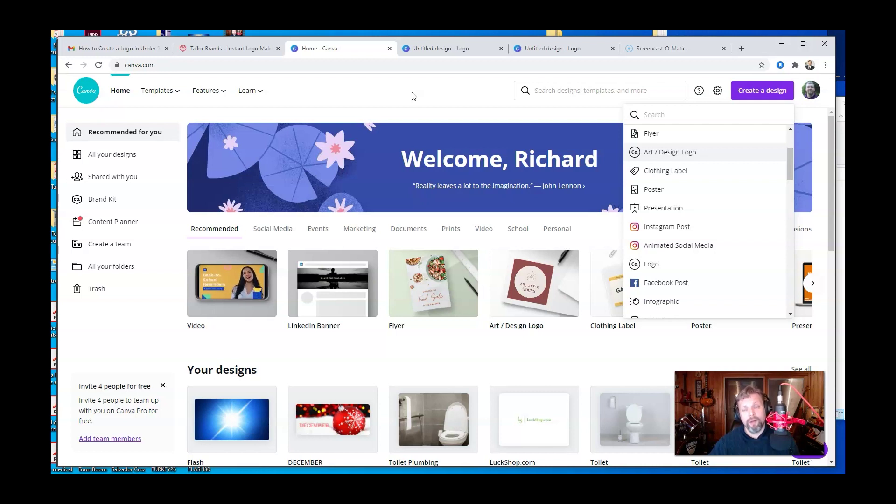
left_click(461, 51)
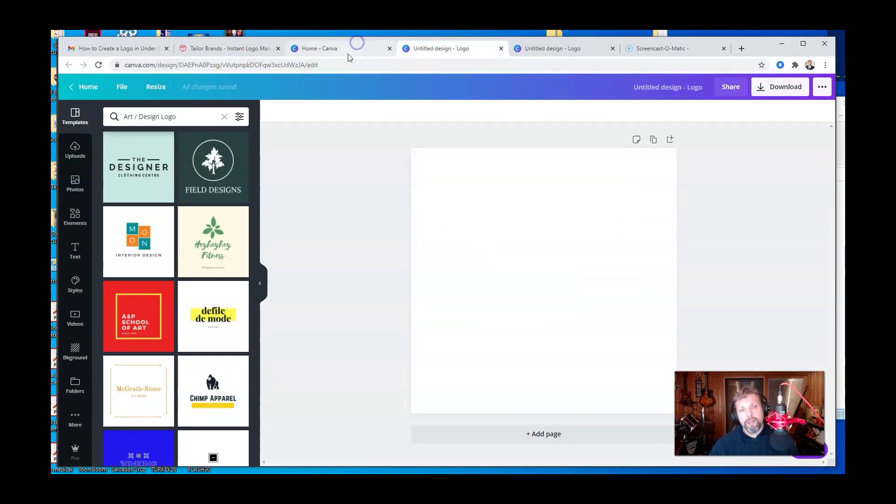
left_click(356, 45)
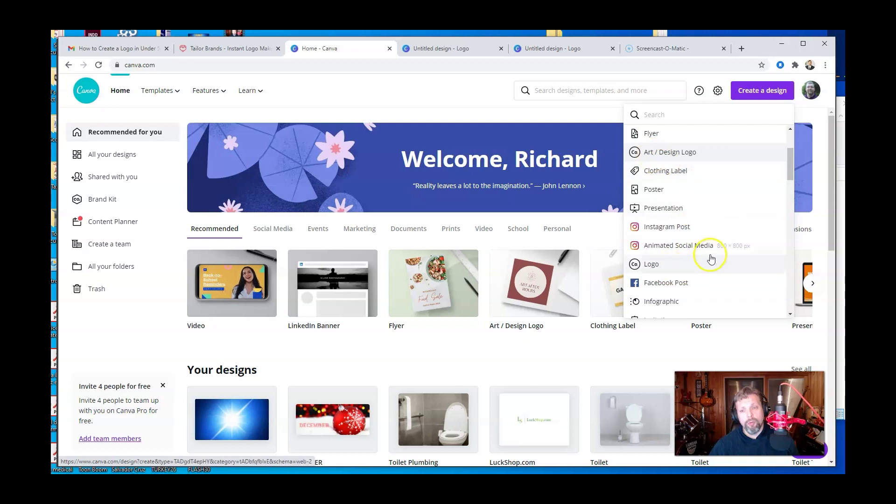
scroll(707, 259, "down", 3)
scroll(720, 260, "up", 5)
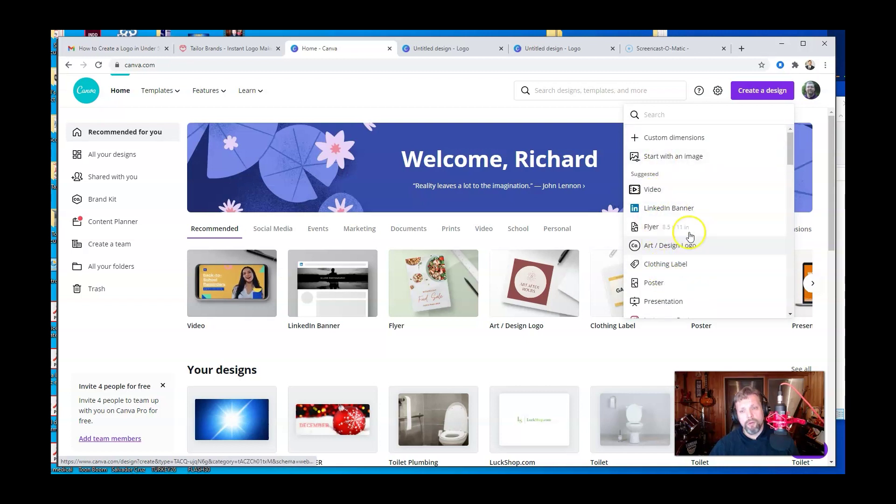
scroll(677, 245, "down", 1)
left_click(664, 311)
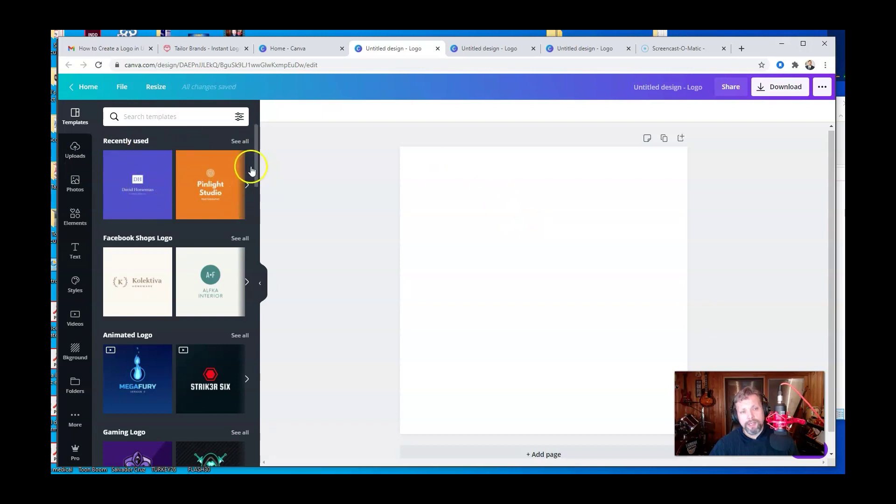
Show all Art / Design Logo templates and scroll down to Red Lion Events
left_click(257, 187)
left_click_drag(256, 166, 260, 200)
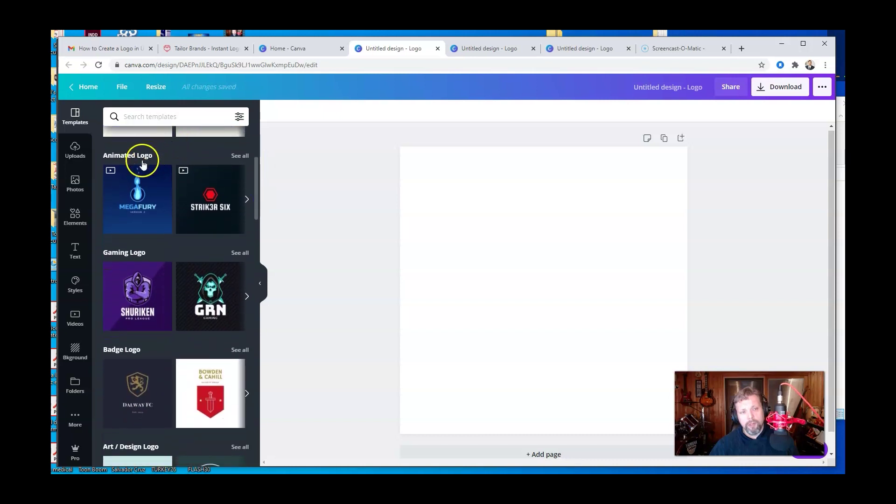
left_click_drag(257, 214, 255, 265)
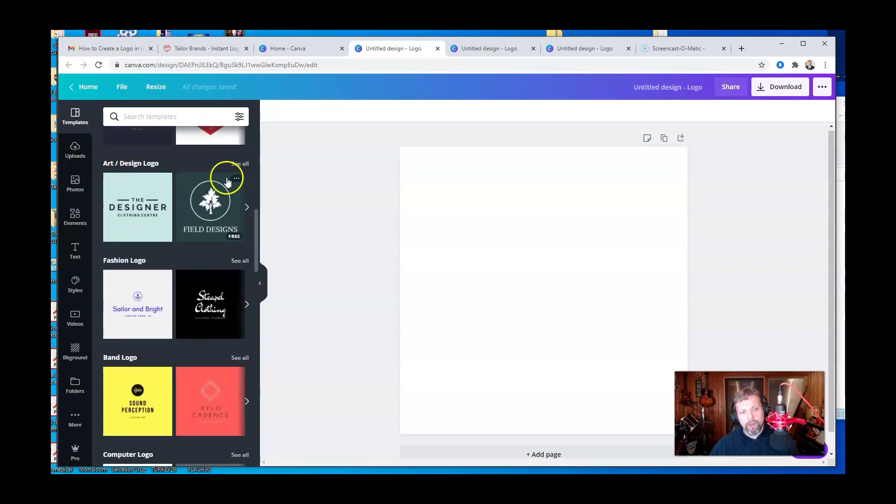
left_click(239, 164)
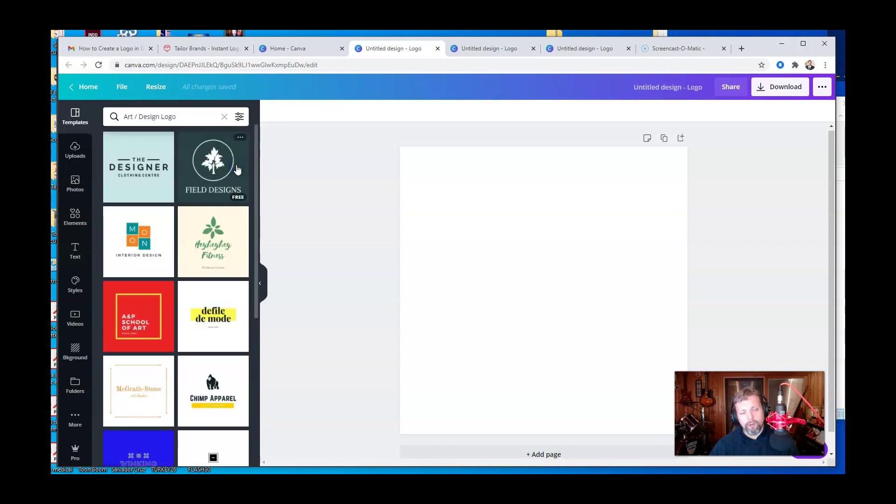
scroll(243, 215, "down", 6)
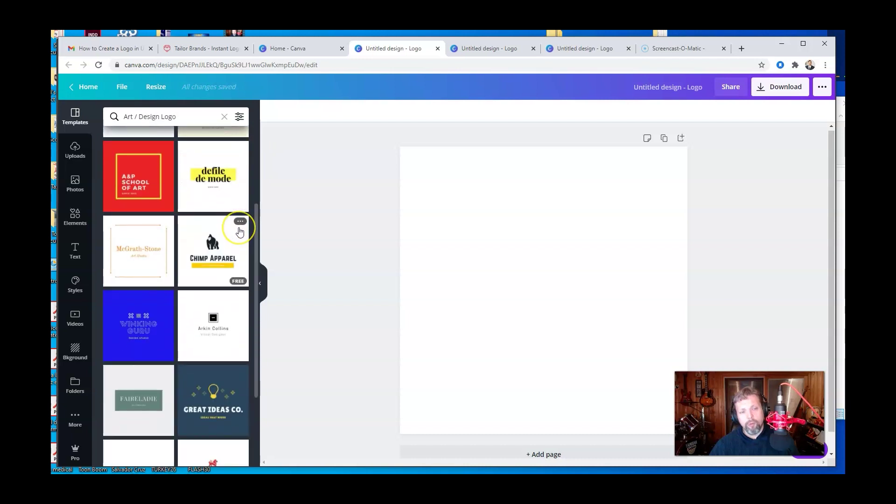
scroll(236, 229, "up", 2)
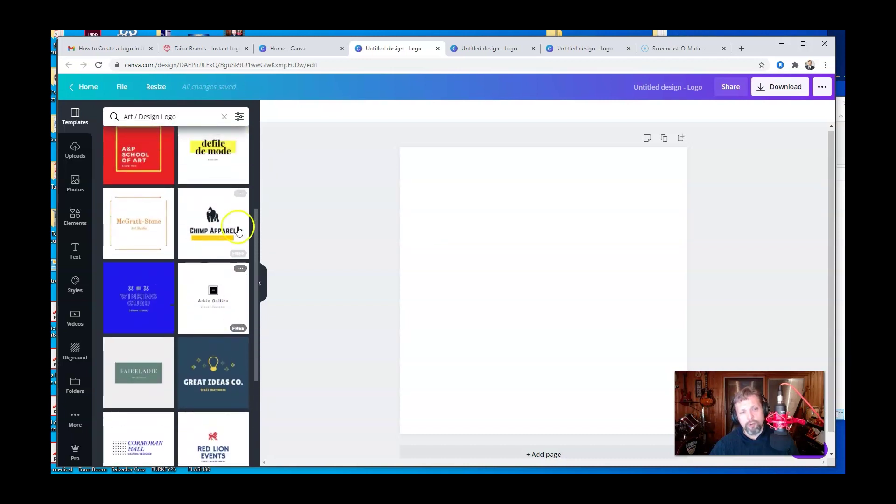
scroll(217, 279, "down", 2)
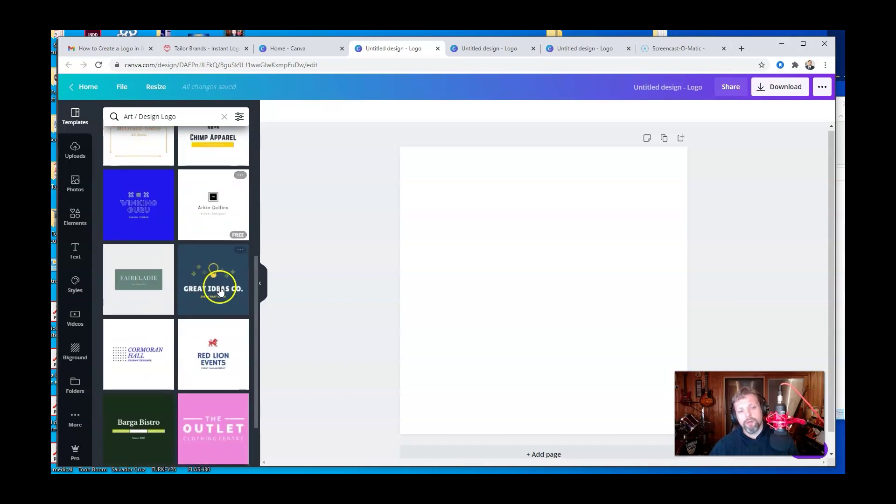
scroll(223, 288, "down", 1)
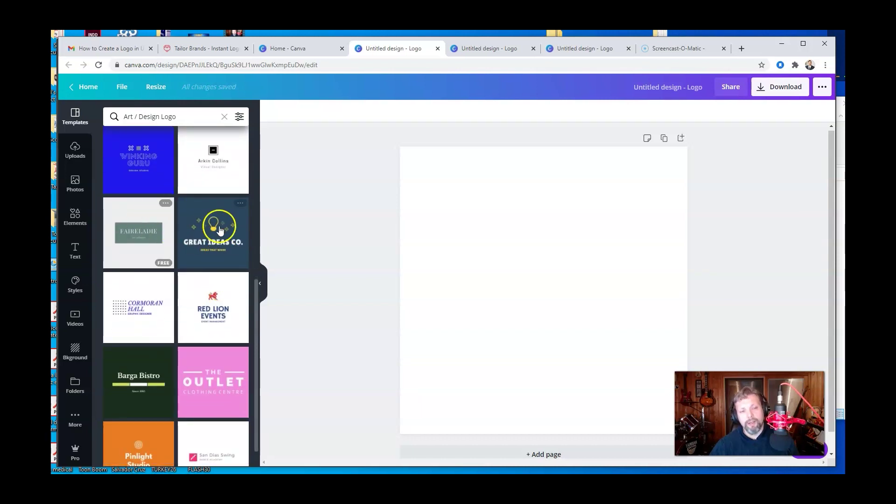
scroll(227, 258, "down", 1)
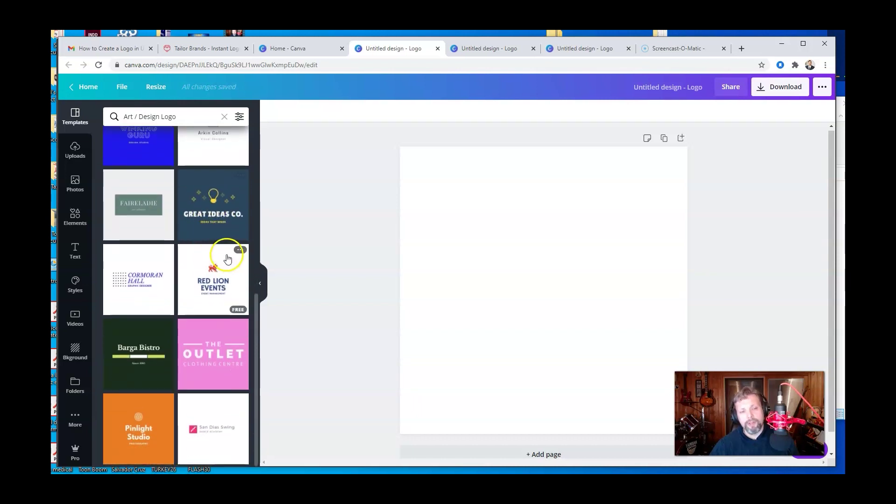
Apply the Red Lion Events template and ungroup the logo into separate parts
left_click(216, 298)
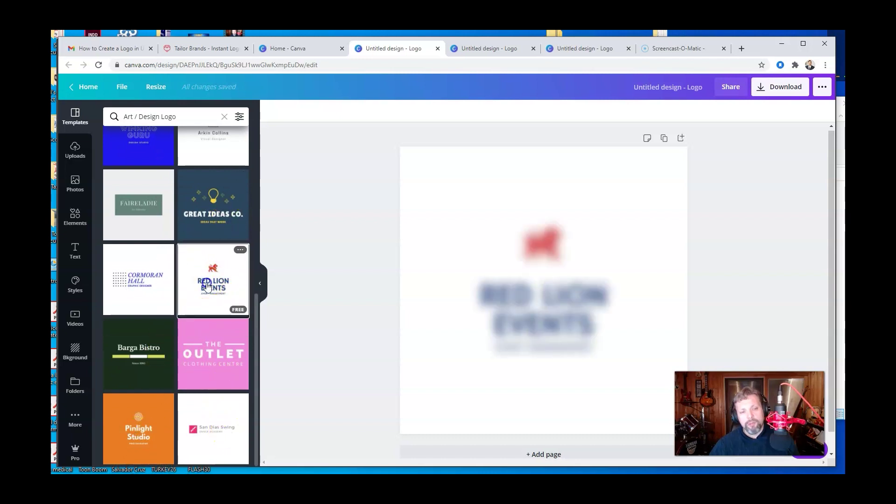
left_click(469, 256)
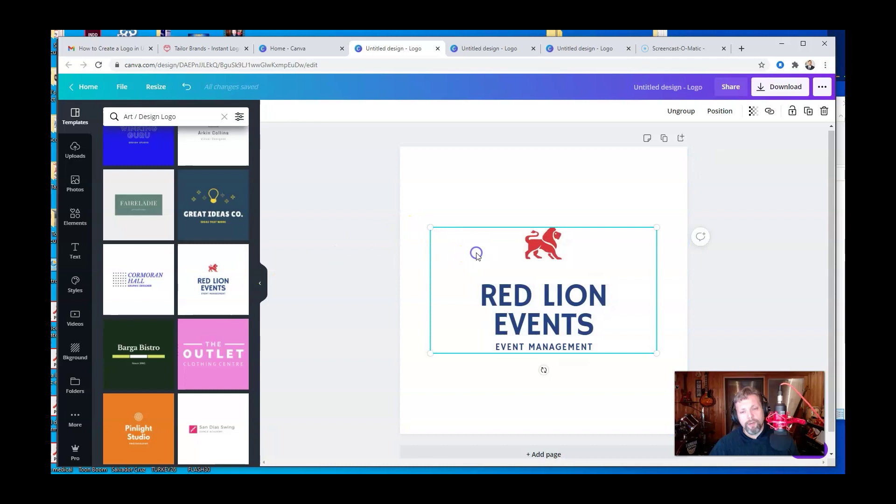
right_click(559, 249)
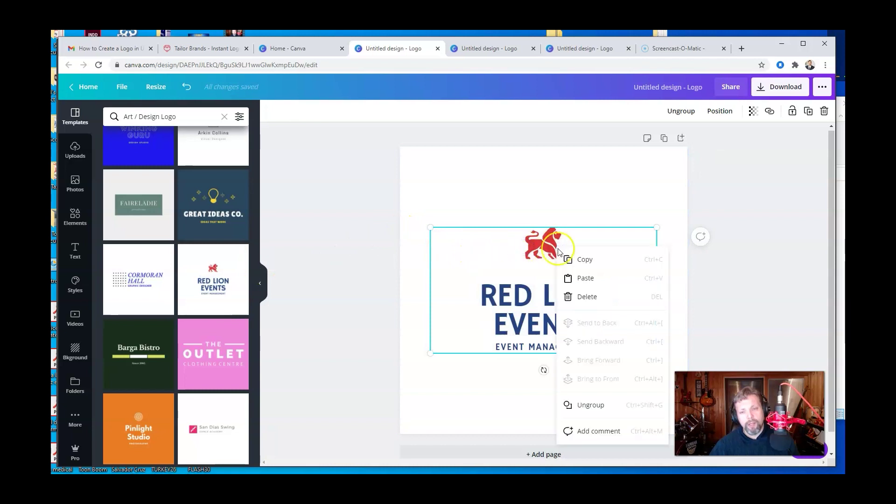
left_click(584, 405)
left_click(441, 172)
left_click(556, 252)
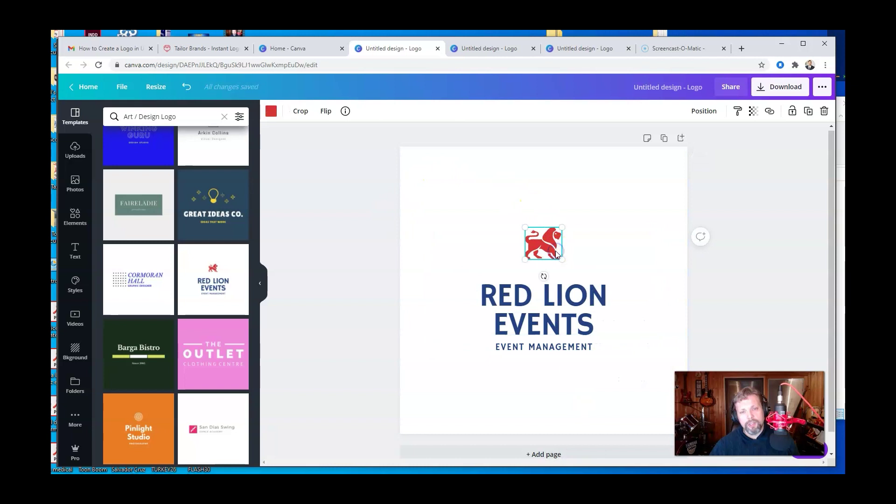
Browse the Elements library of graphics
left_click(75, 215)
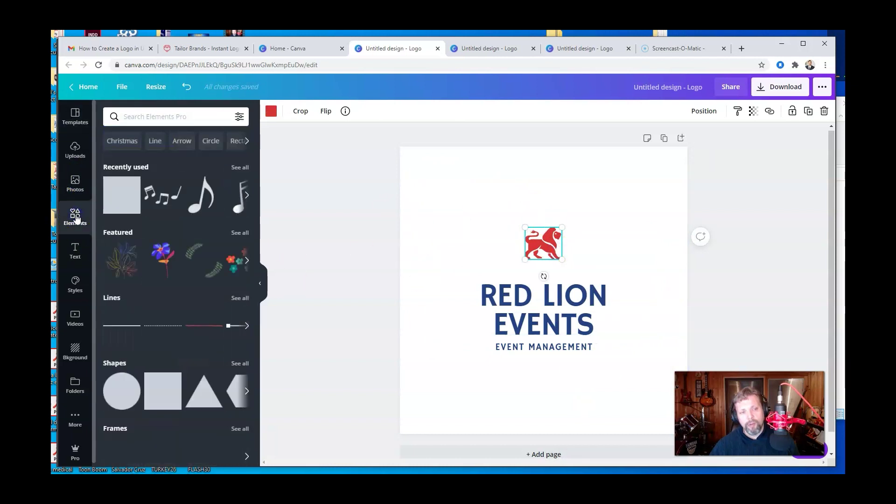
scroll(188, 266, "down", 7)
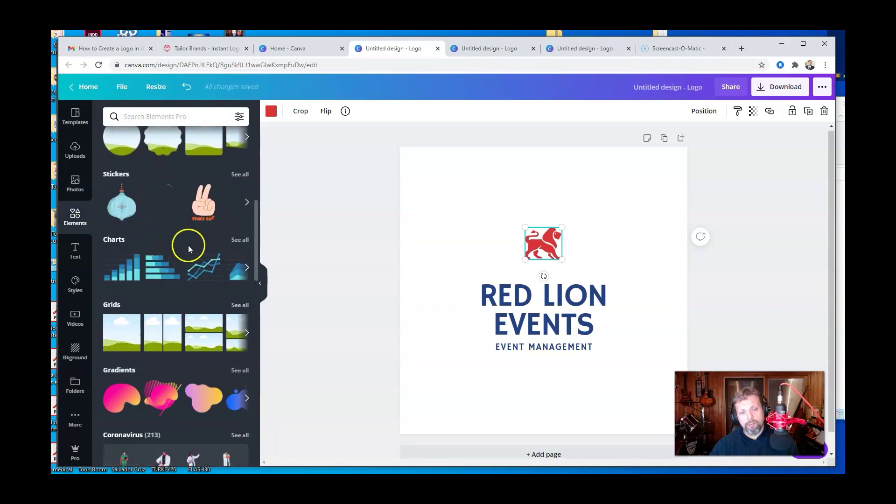
scroll(188, 245, "down", 2)
scroll(186, 345, "down", 1)
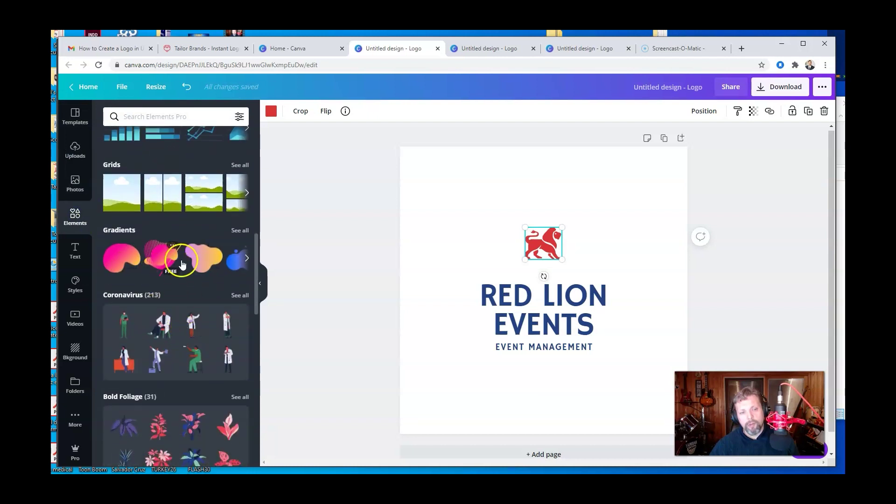
Set the RED LION EVENTS heading font to Gabriel Sans
left_click(518, 304)
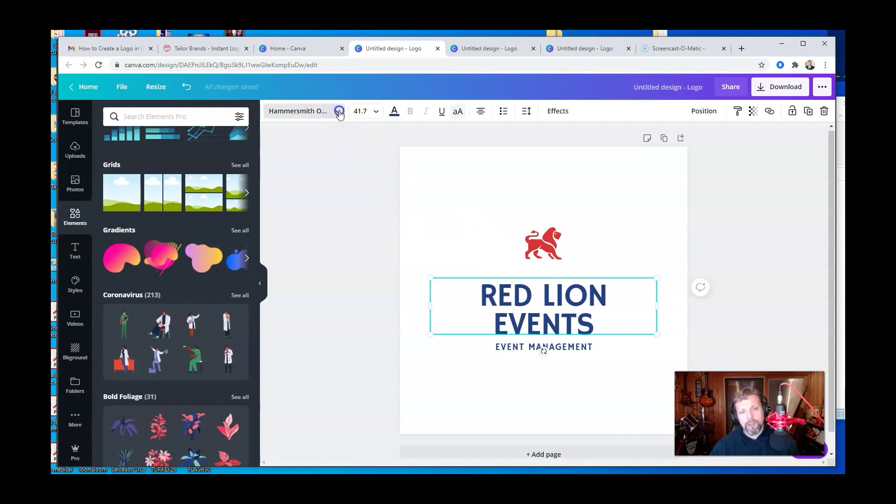
left_click(336, 111)
left_click(135, 176)
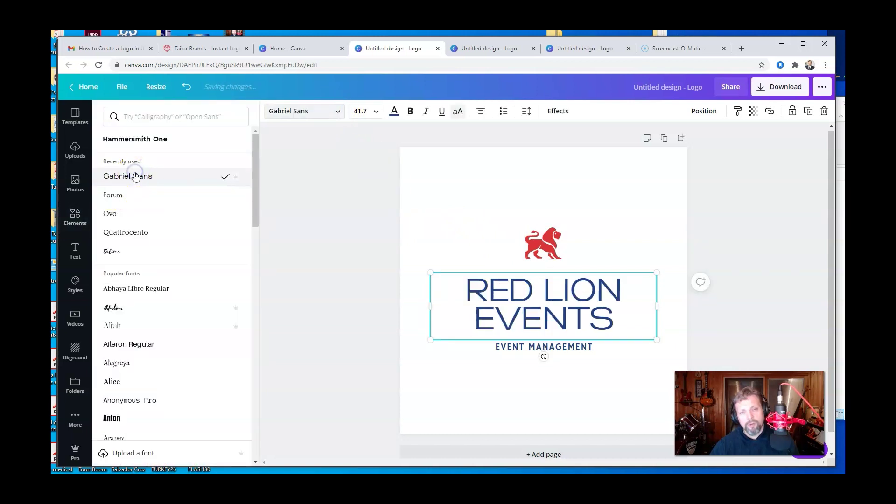
left_click(499, 176)
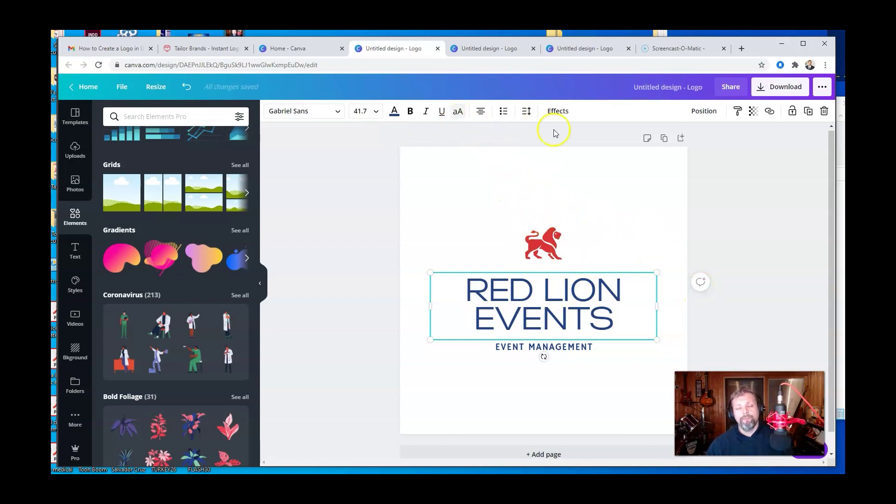
left_click(589, 130)
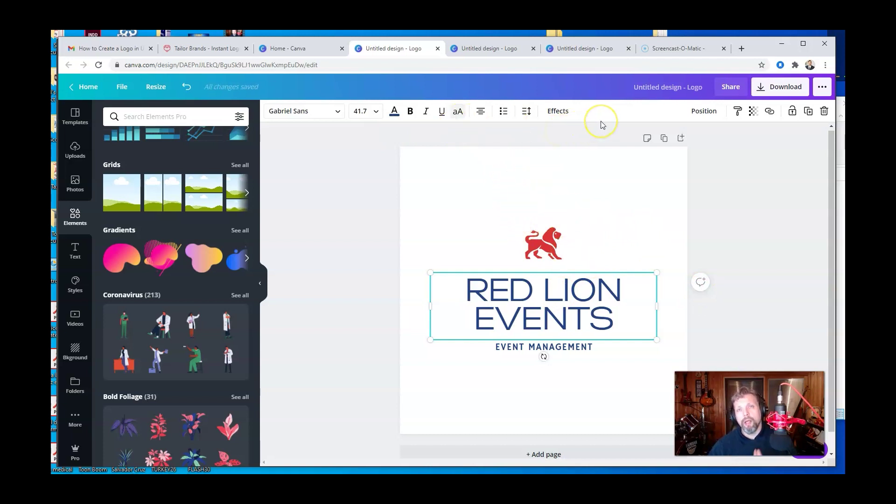
left_click(802, 88)
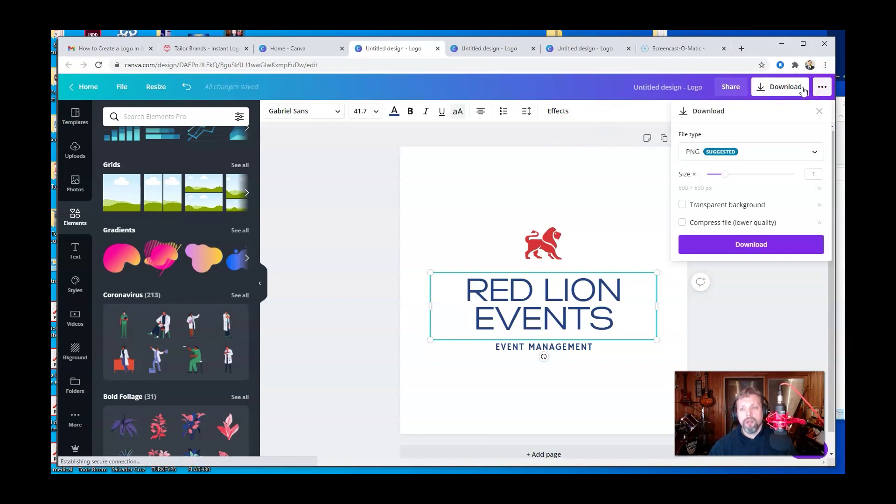
left_click(797, 154)
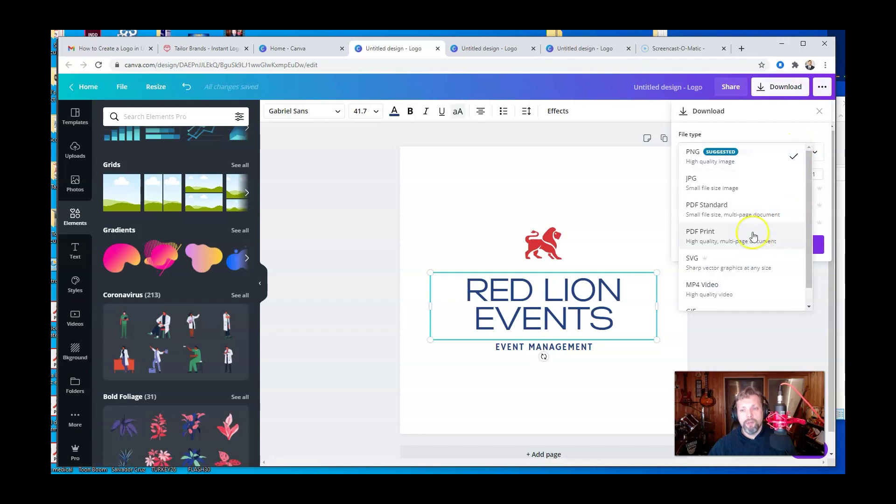
left_click(751, 214)
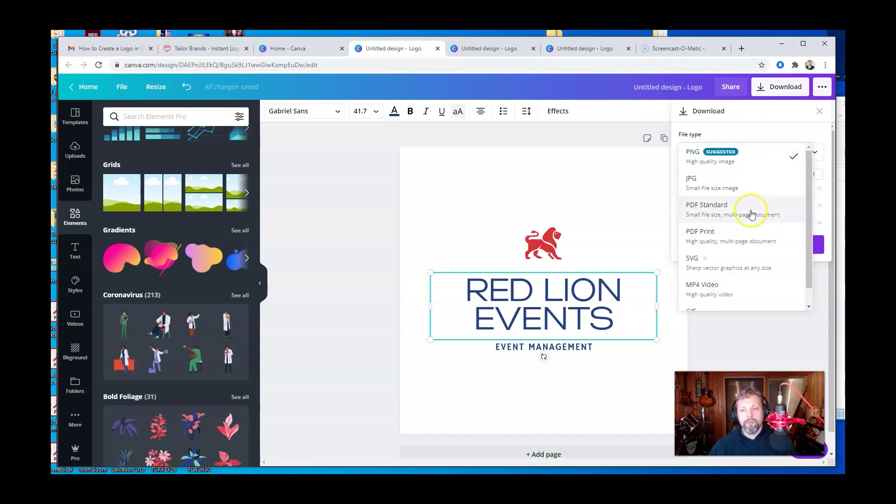
left_click(587, 133)
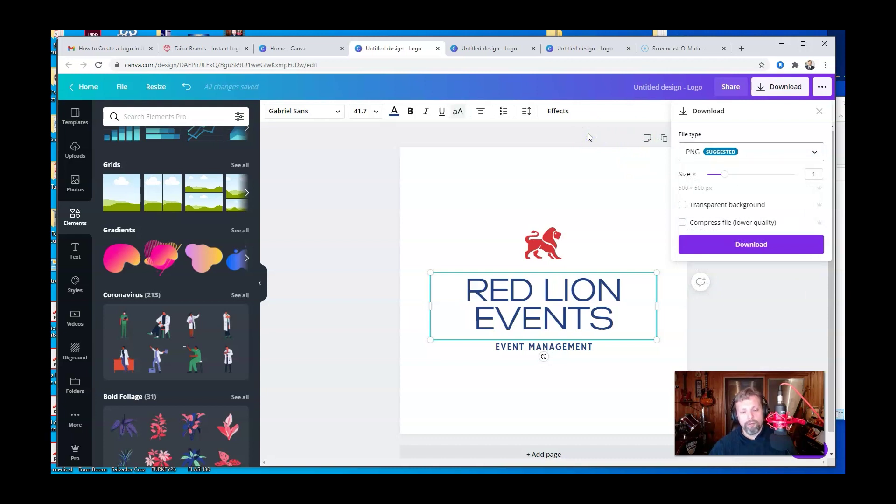
left_click(536, 121)
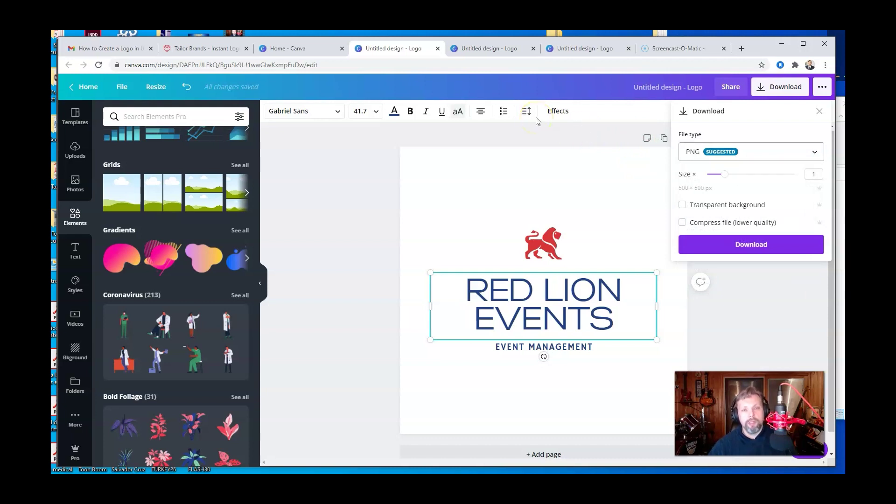
left_click(467, 139)
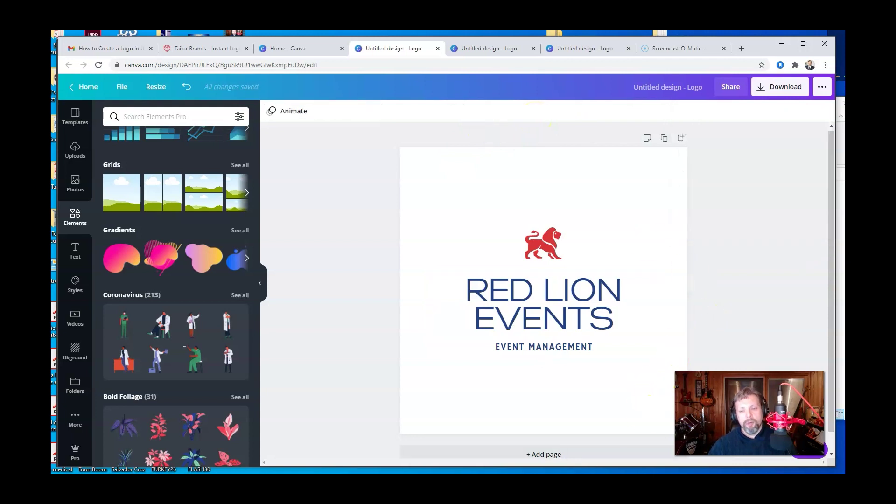
Bring up Build My Digital Business Logo 1.ai in Illustrator and select the B's upper bowl
left_click(555, 455)
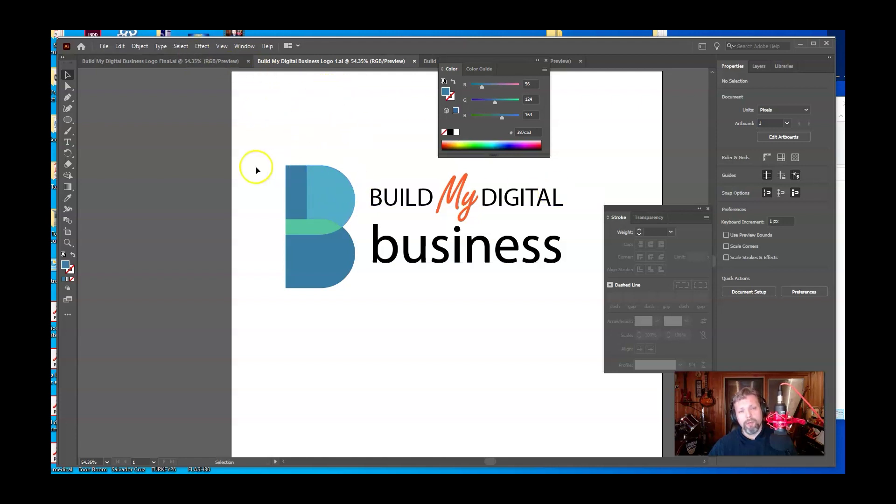
left_click(341, 177)
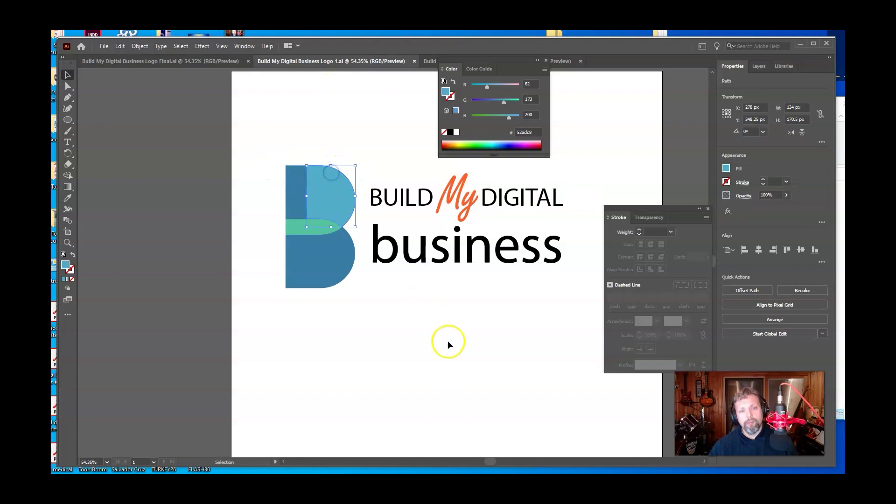